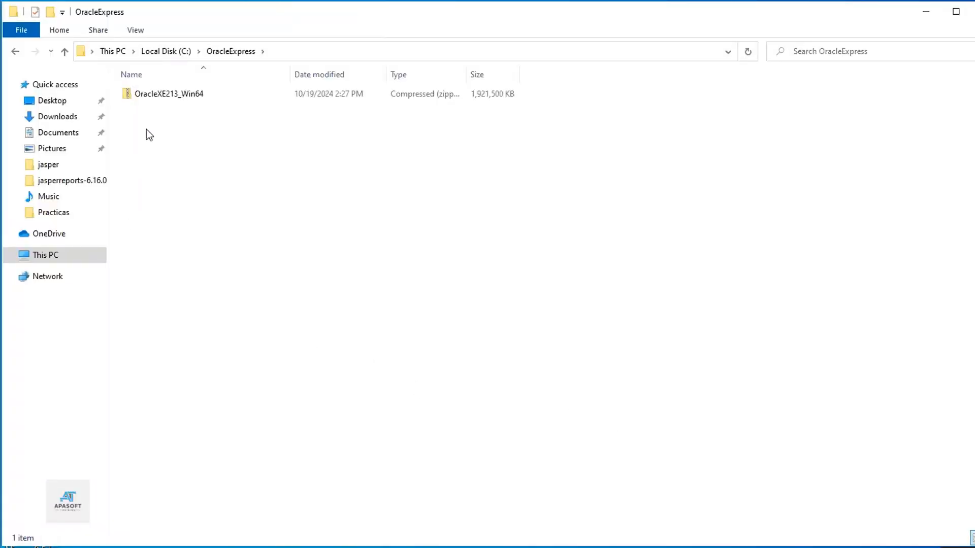
Extract the OracleXE213_Win64 zip with 7-Zip into its own OracleXE213_Win64 folder
{"action": "left_click", "coordinate": [158, 94]}
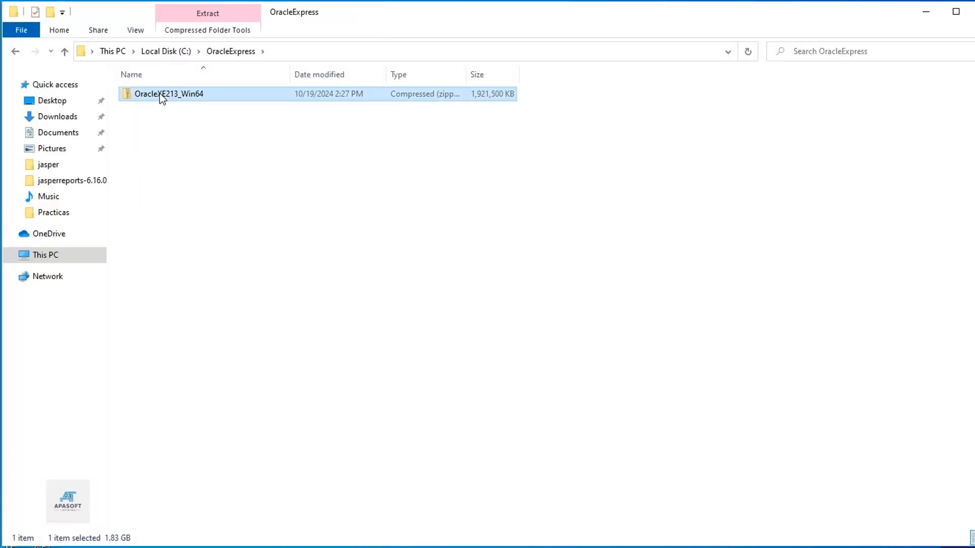
{"action": "right_click", "coordinate": [159, 93]}
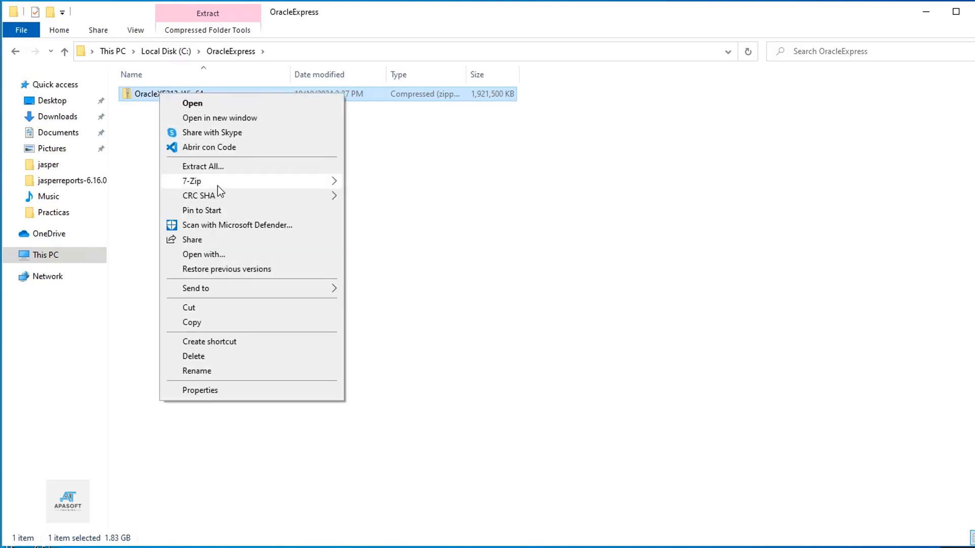
{"action": "mouse_move", "coordinate": [218, 185]}
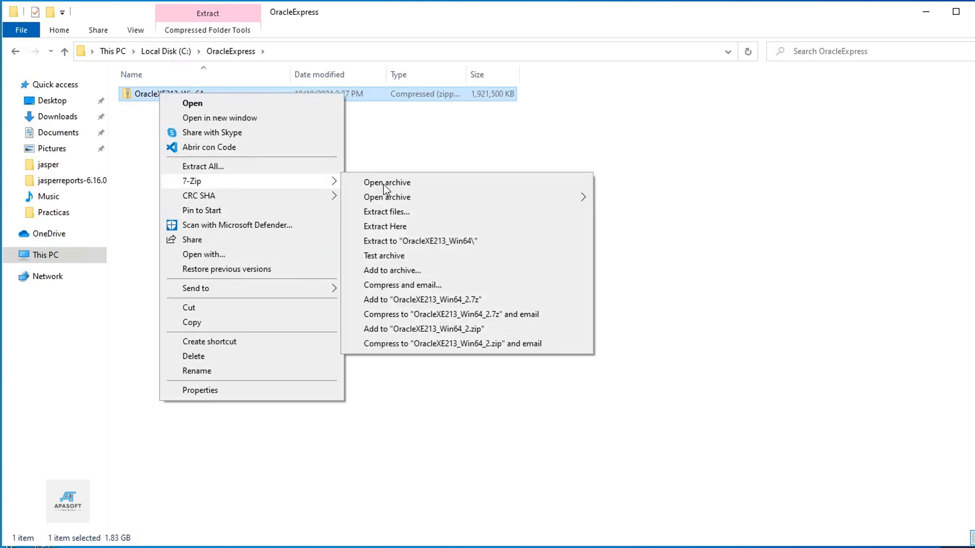
{"action": "left_click", "coordinate": [391, 242]}
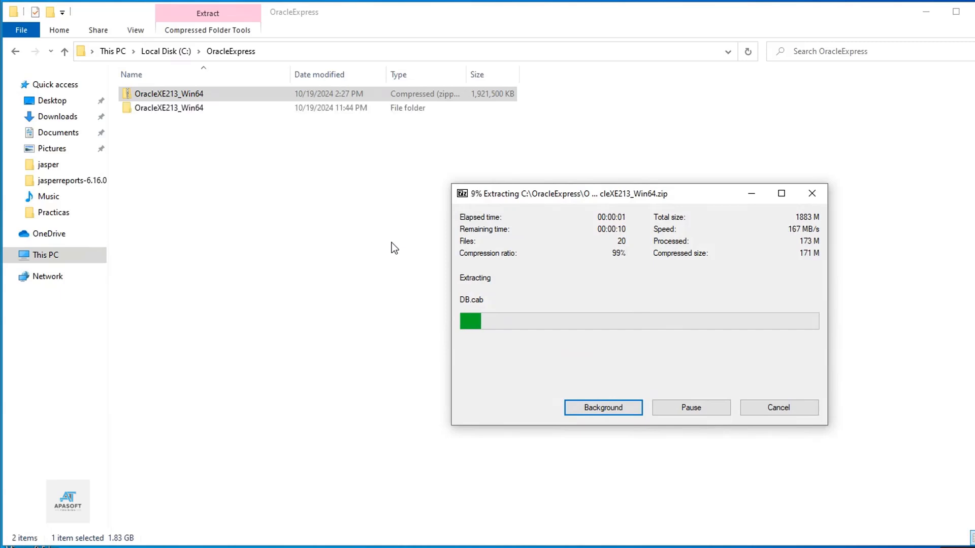
Open the extracted folder and run setup as administrator
{"action": "double_click", "coordinate": [144, 95]}
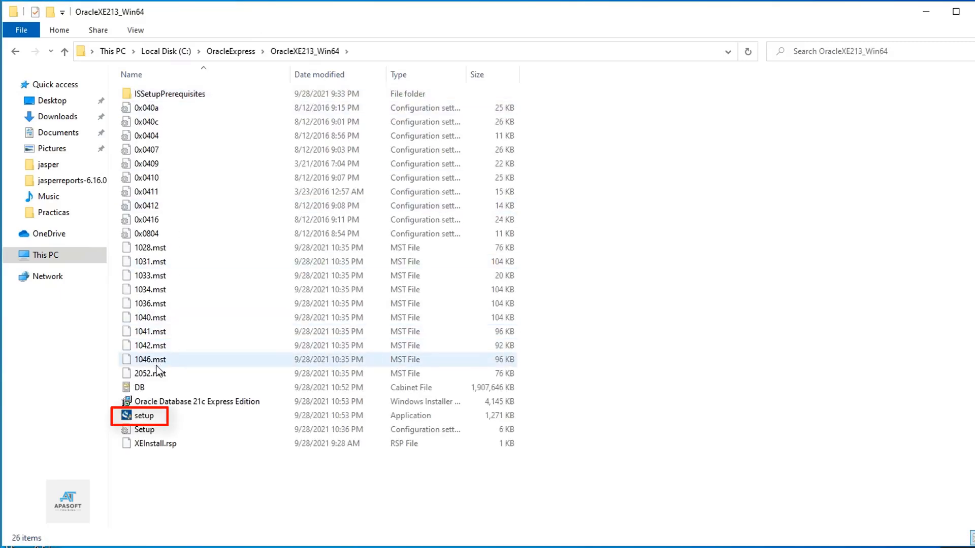
{"action": "left_click", "coordinate": [155, 421]}
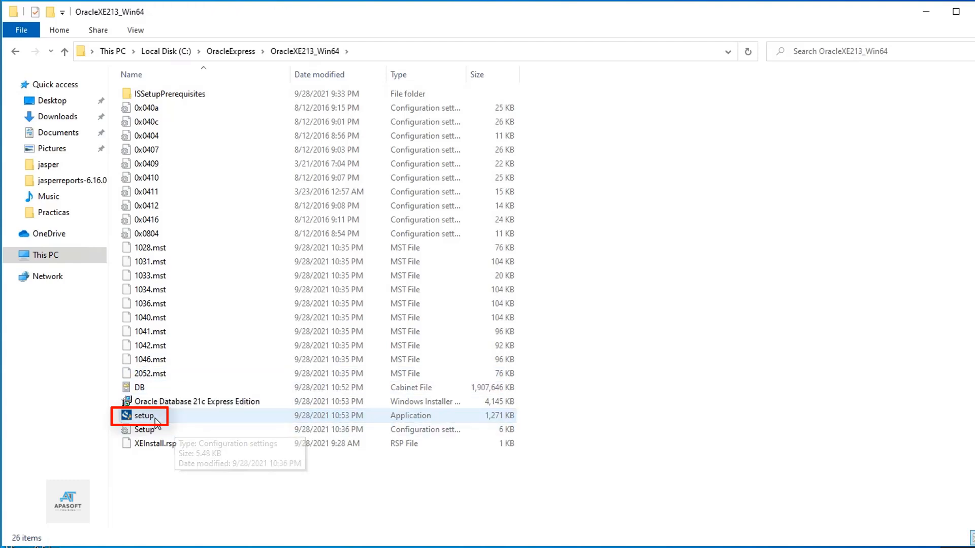
{"action": "left_click", "coordinate": [154, 419]}
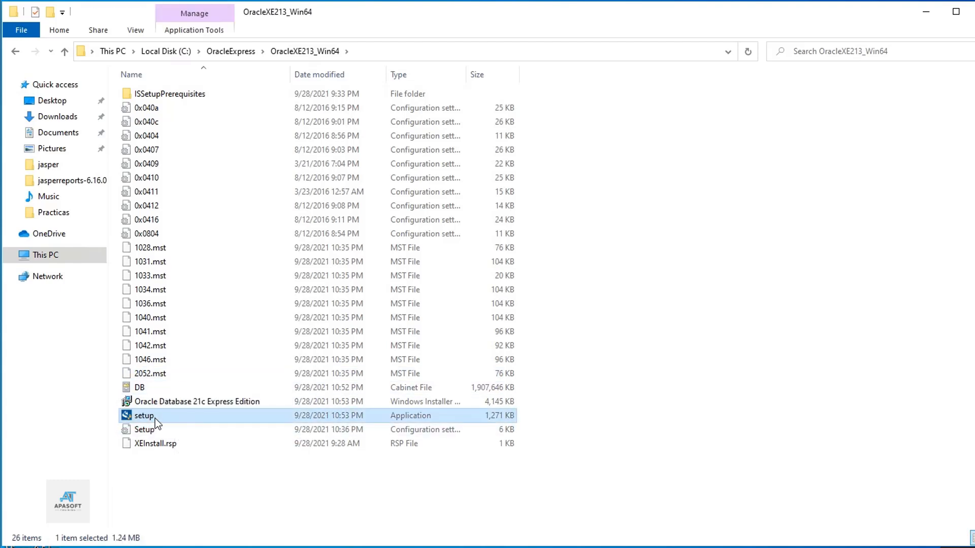
{"action": "left_click", "coordinate": [155, 418]}
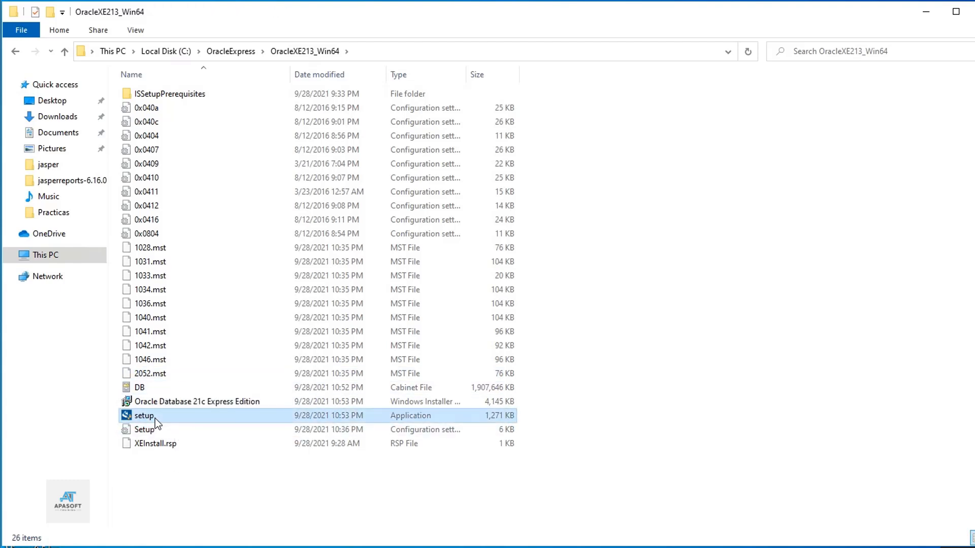
{"action": "left_click", "coordinate": [154, 418]}
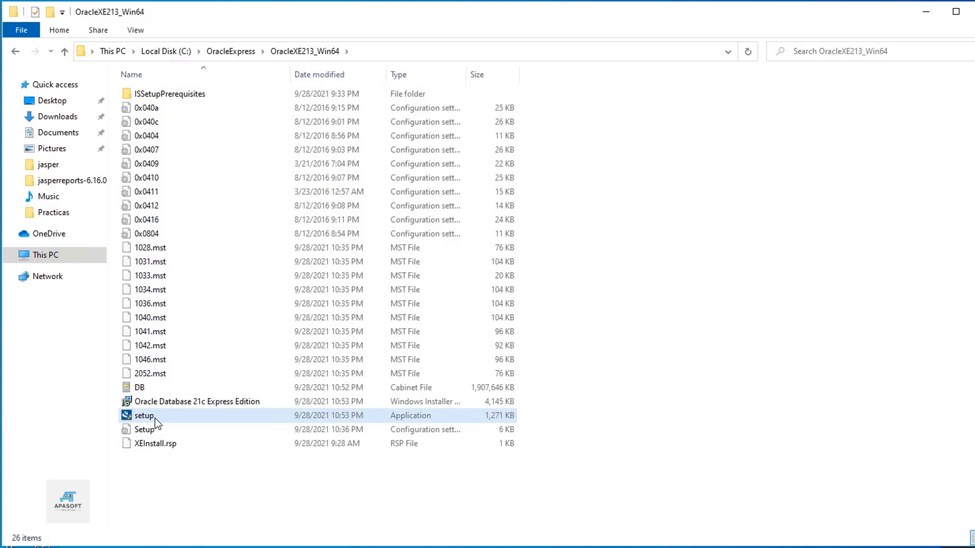
{"action": "left_click", "coordinate": [155, 418]}
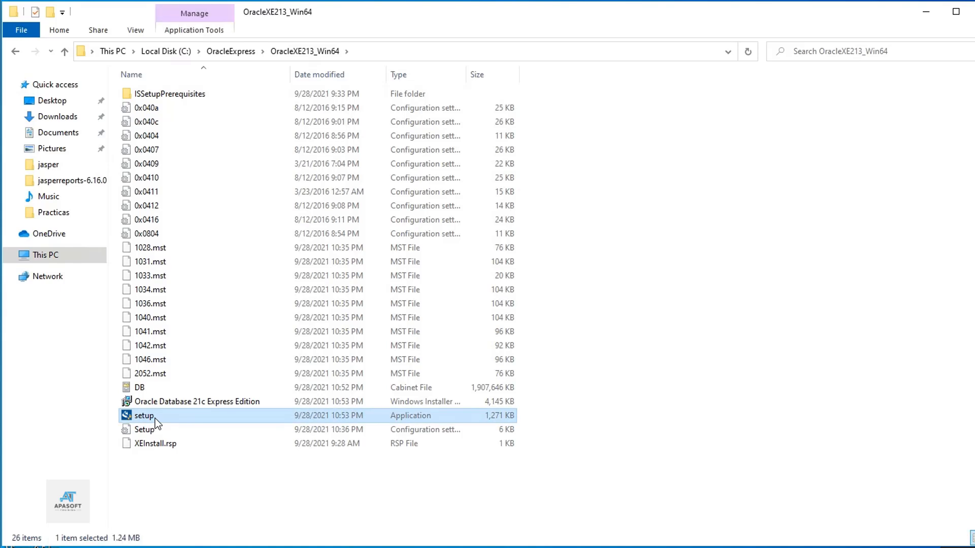
{"action": "right_click", "coordinate": [154, 417]}
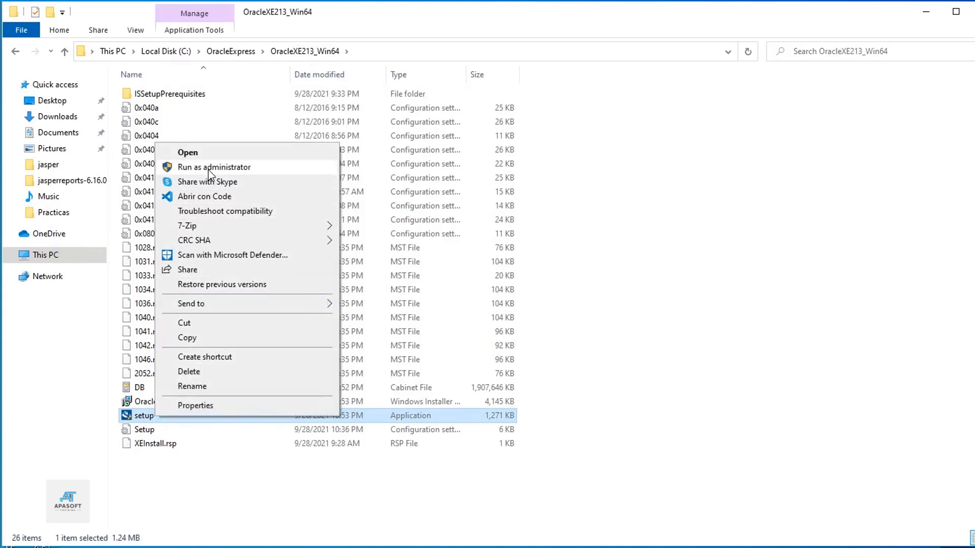
{"action": "left_click", "coordinate": [264, 168]}
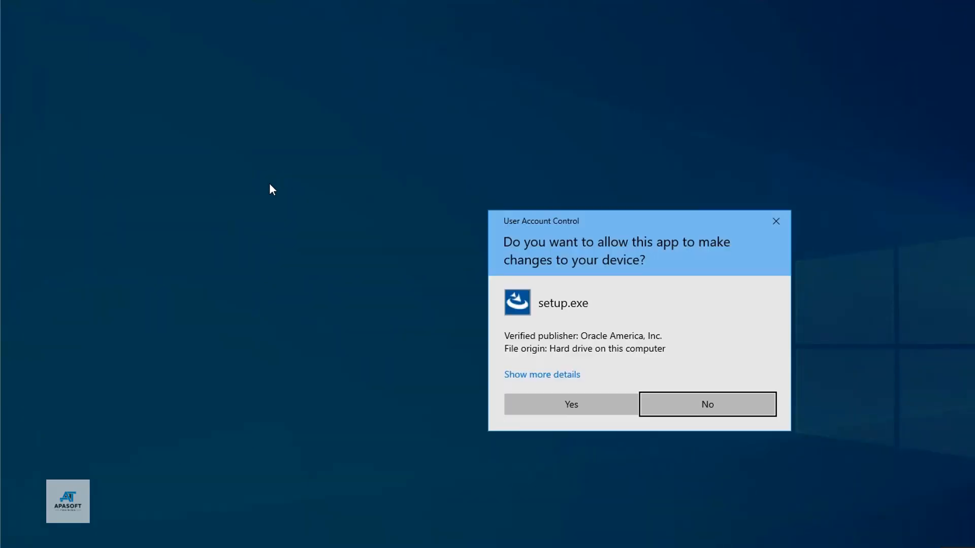
Approve the UAC prompt, accept the license terms, and keep the default destination folder
{"action": "left_click", "coordinate": [571, 398]}
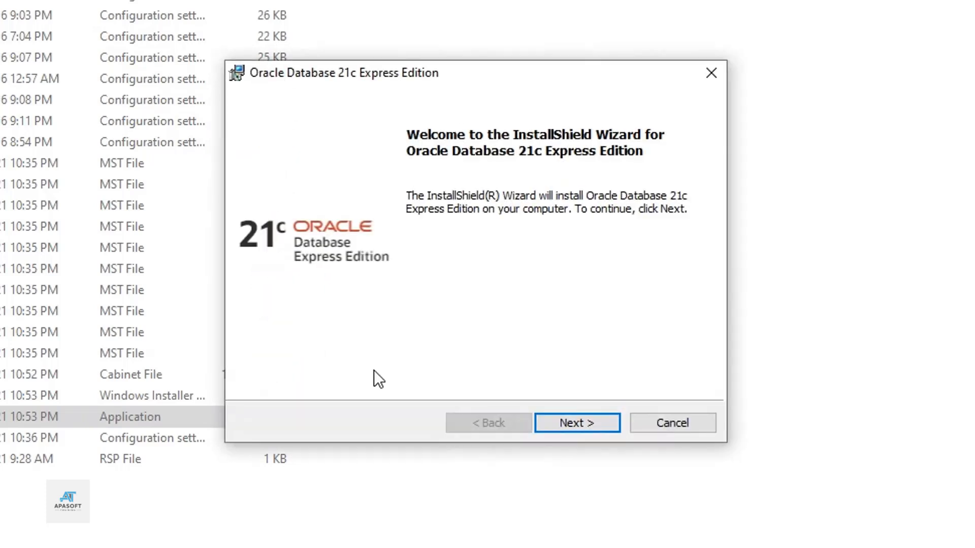
{"action": "left_click", "coordinate": [580, 422]}
{"action": "left_click", "coordinate": [239, 351]}
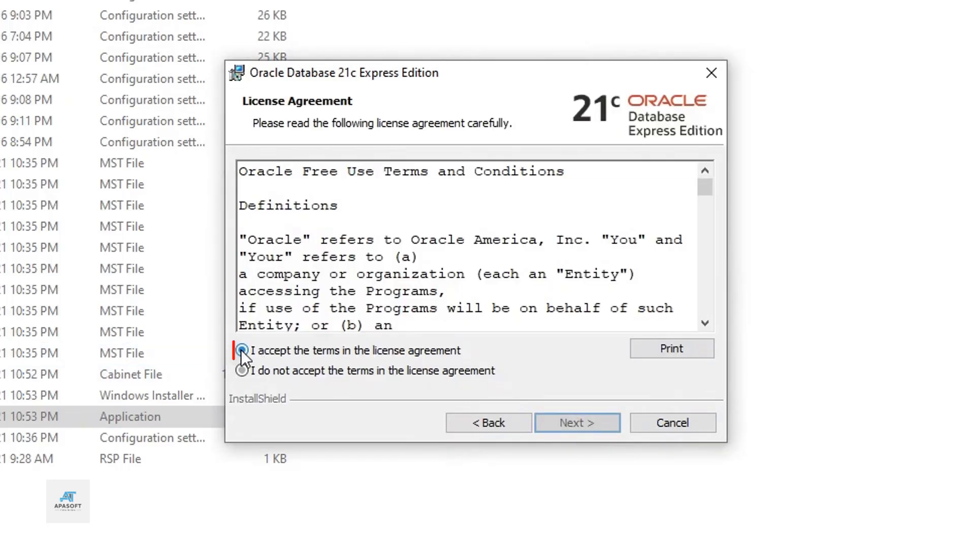
{"action": "left_click", "coordinate": [575, 422]}
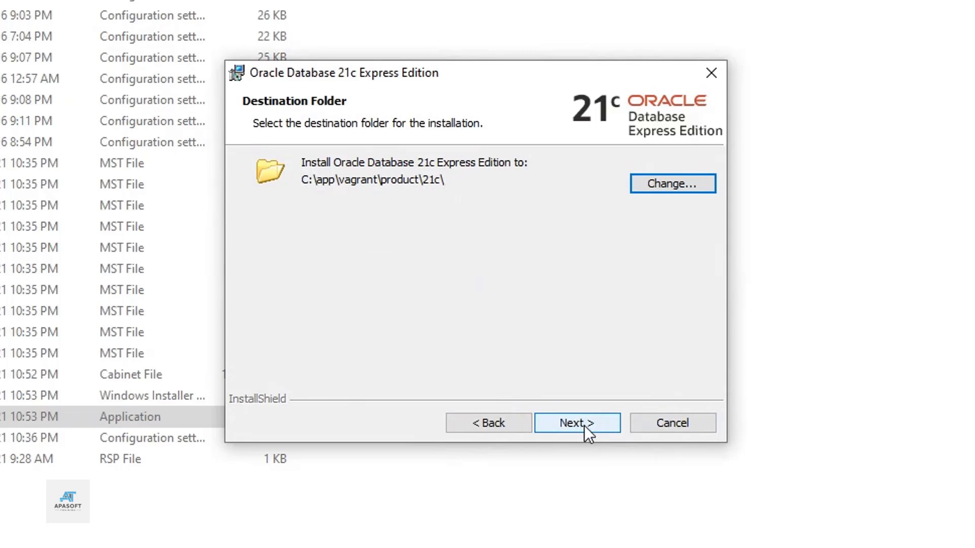
{"action": "left_click", "coordinate": [584, 426]}
{"action": "left_click", "coordinate": [480, 238]}
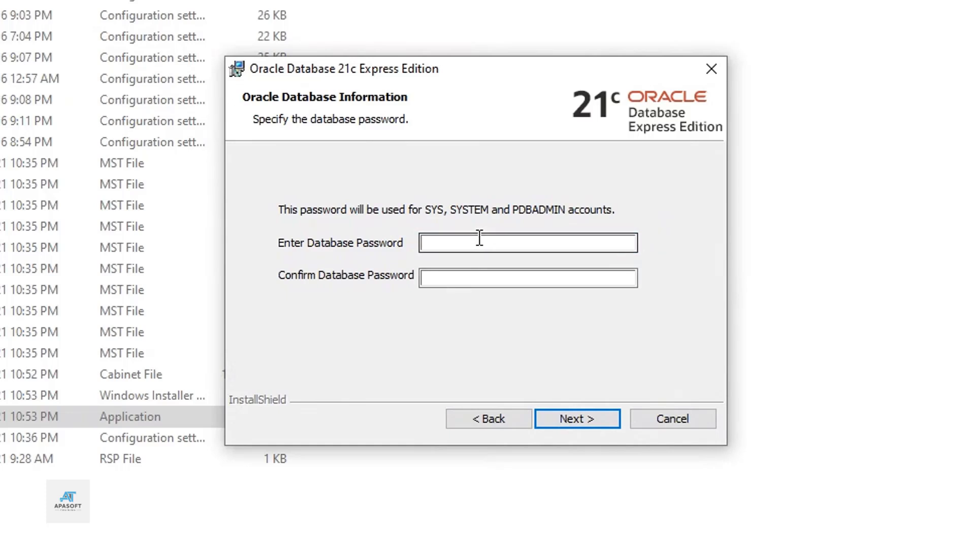
Enter and confirm the database password for SYS, SYSTEM and PDBADMIN, then continue to the Summary
{"action": "type", "text": "oracle"}
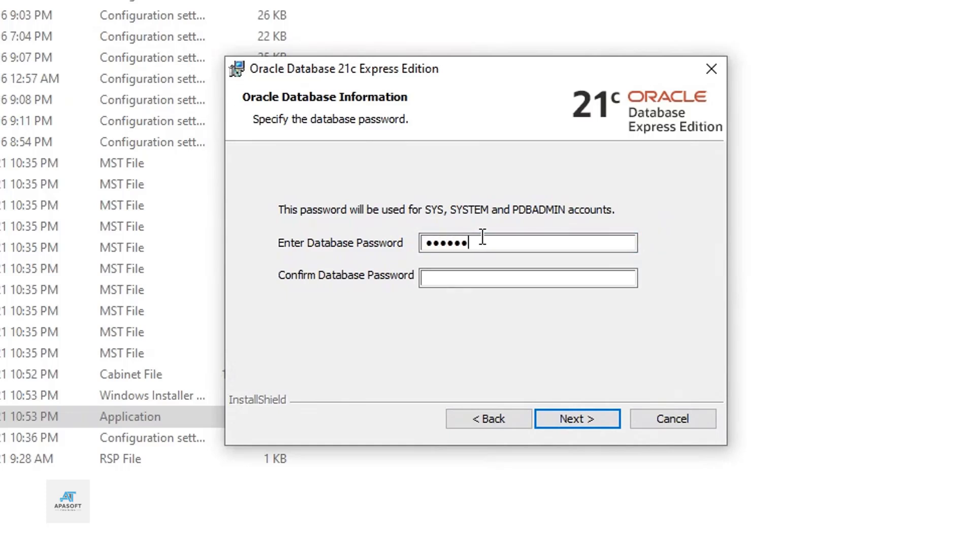
{"action": "type", "text": "1"}
{"action": "key", "text": "Tab"}
{"action": "type", "text": "oracle1"}
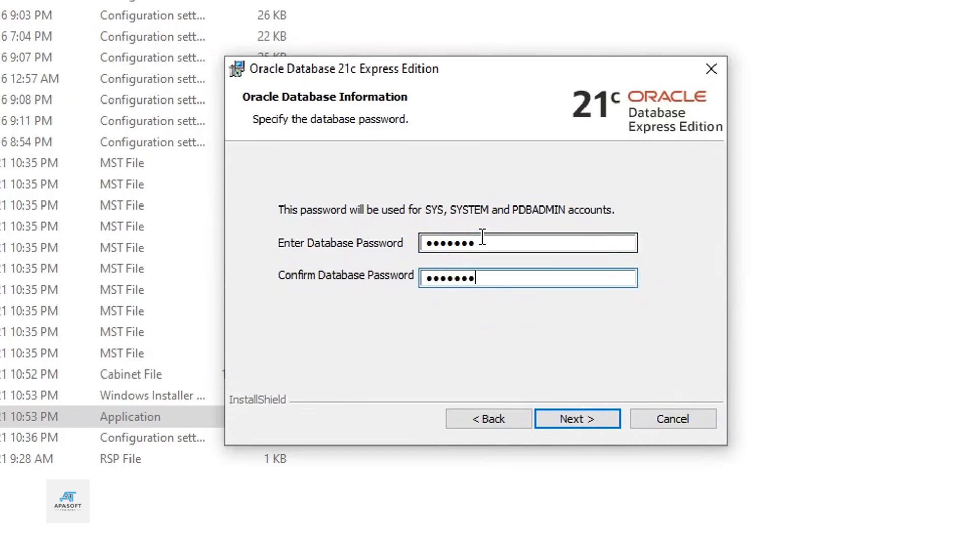
{"action": "left_click", "coordinate": [576, 419]}
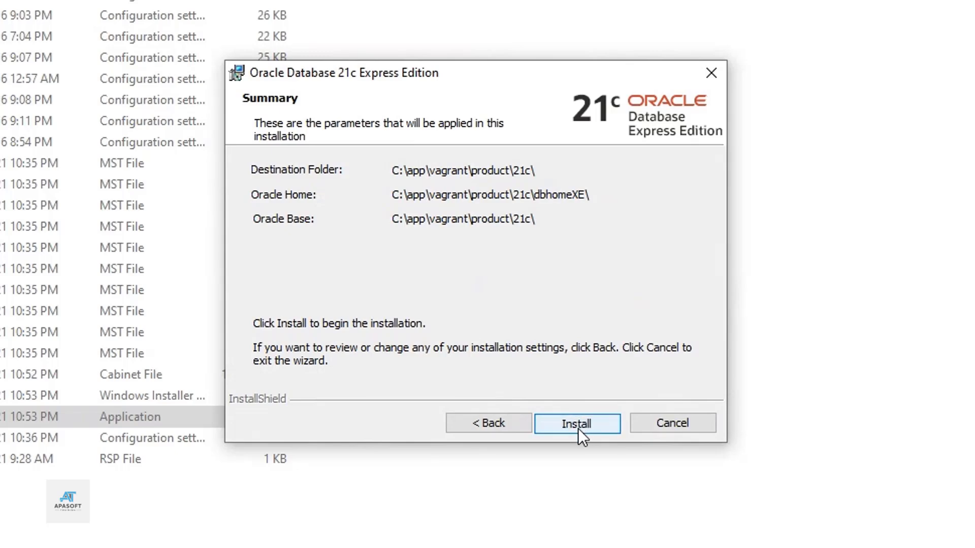
Install Oracle Database 21c XE from the Summary page and let the wizard finish
{"action": "left_click", "coordinate": [578, 426]}
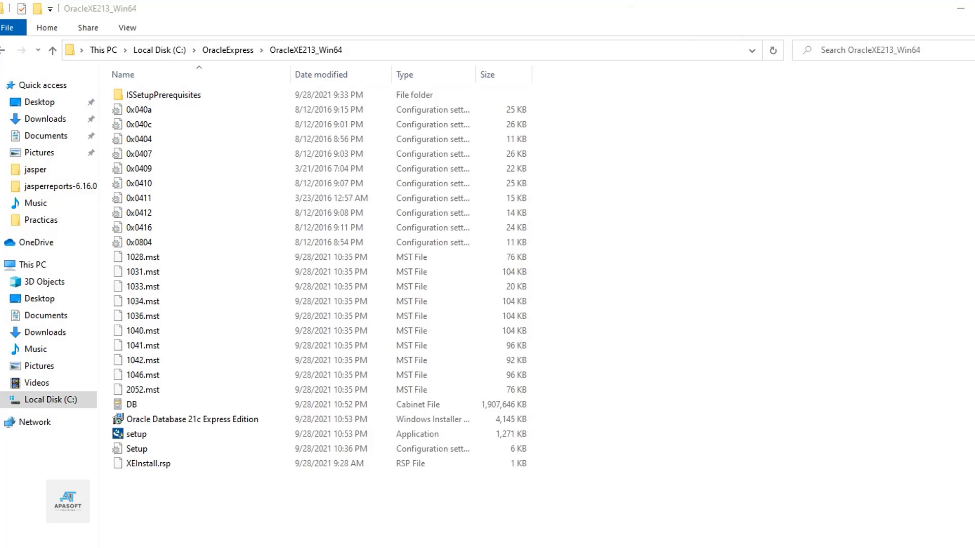
Launch Command Prompt and run 'sqlplus / as sysdba' to connect to XE
{"action": "key", "text": "super"}
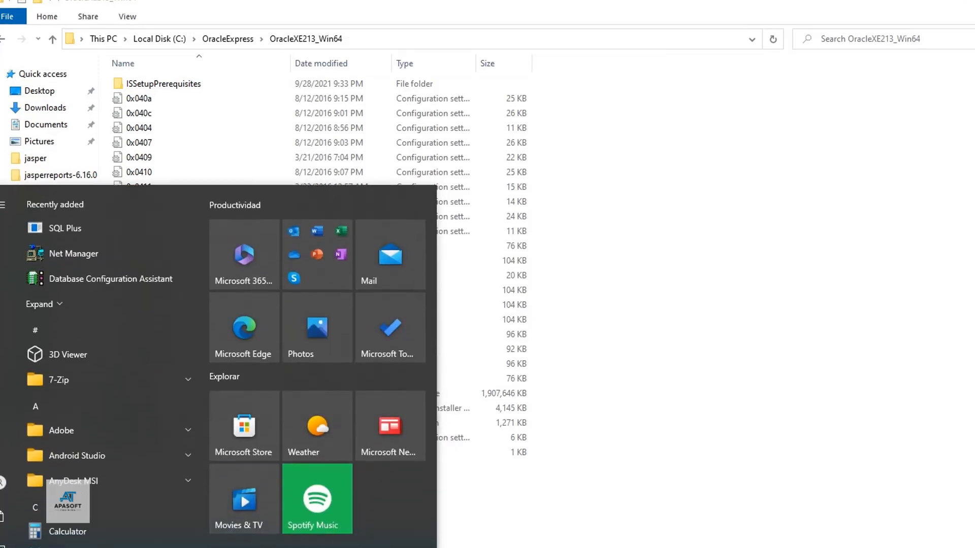
{"action": "type", "text": "cmd"}
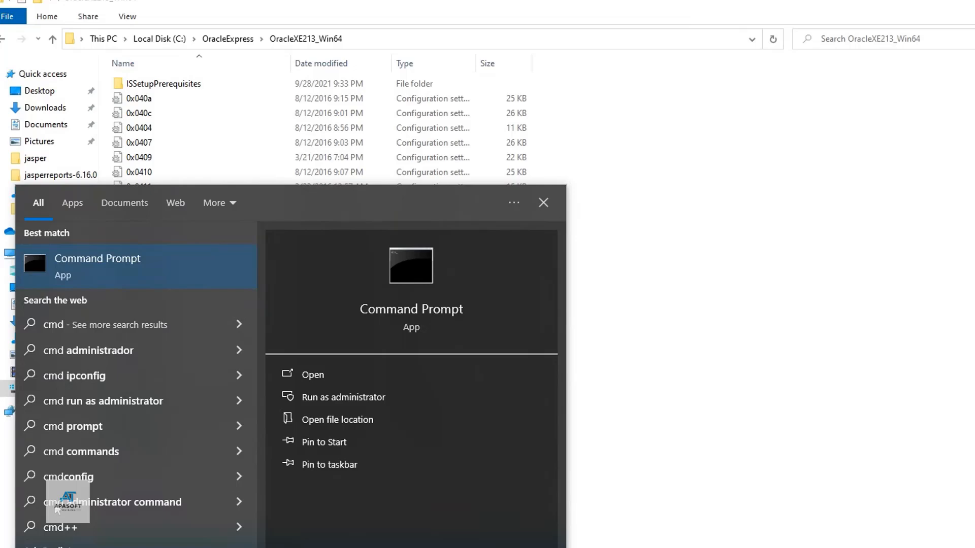
{"action": "left_click", "coordinate": [110, 271]}
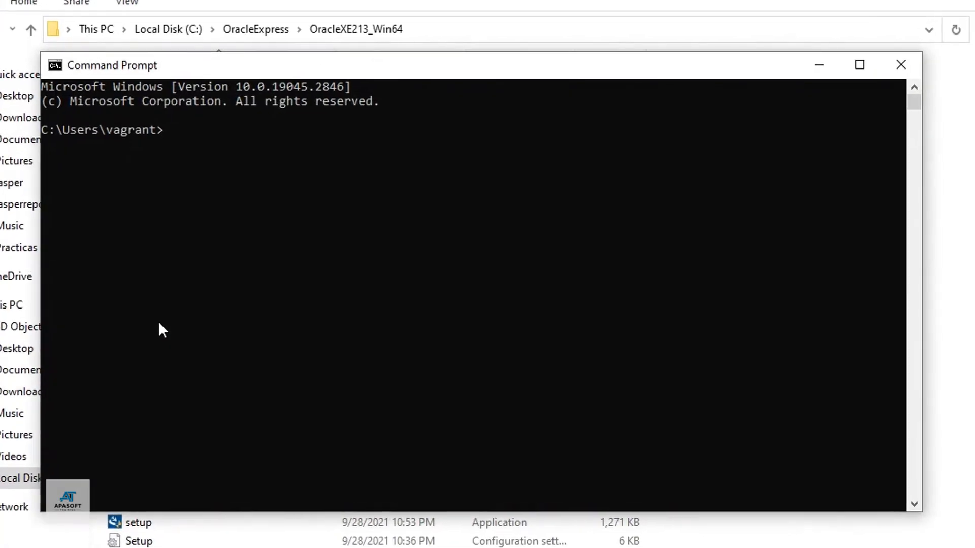
{"action": "type", "text": "sqlplus / as sysdba"}
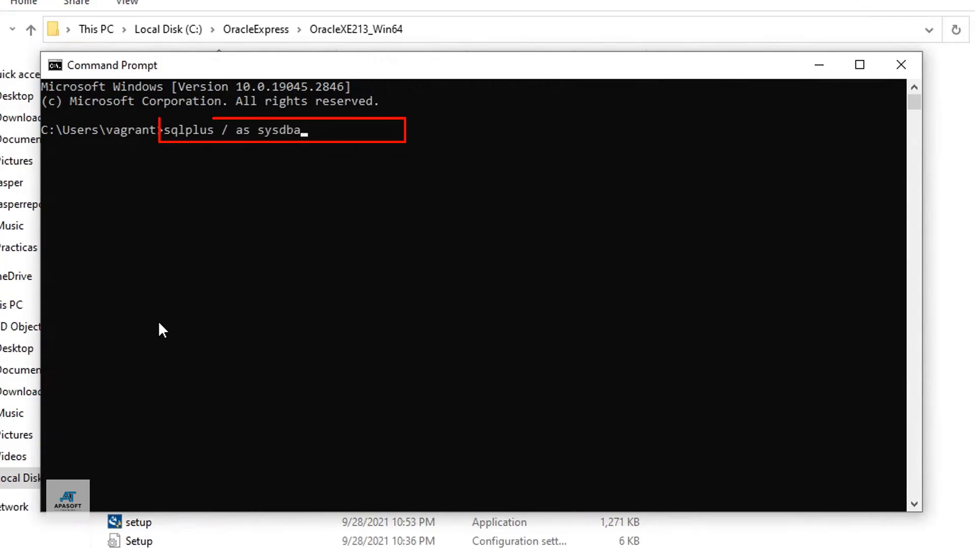
{"action": "key", "text": "Return"}
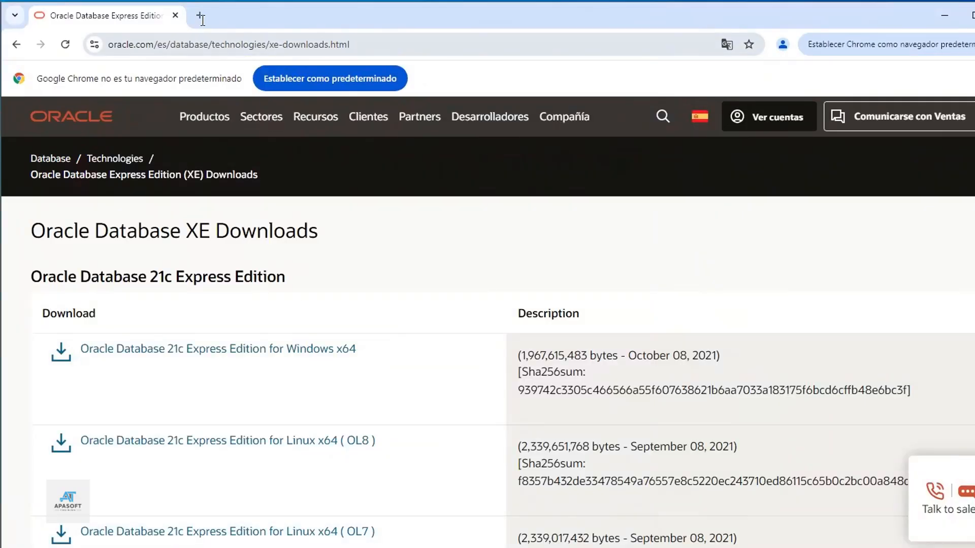
{"action": "left_click", "coordinate": [201, 18]}
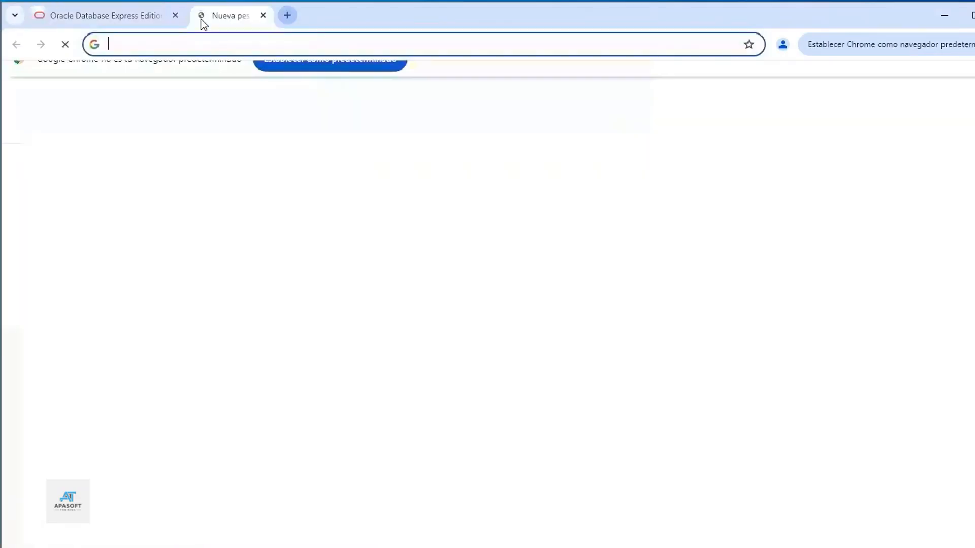
{"action": "type", "text": "https"}
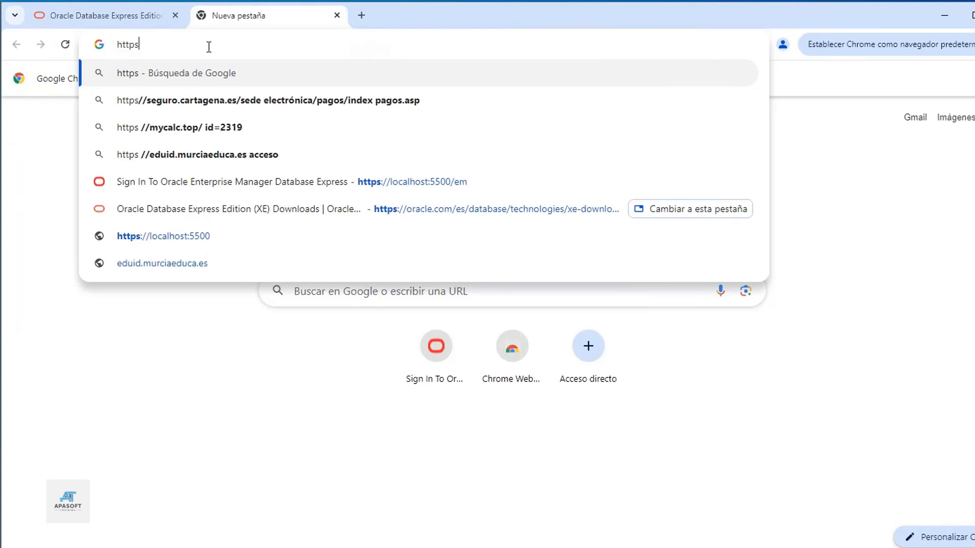
{"action": "type", "text": "://"}
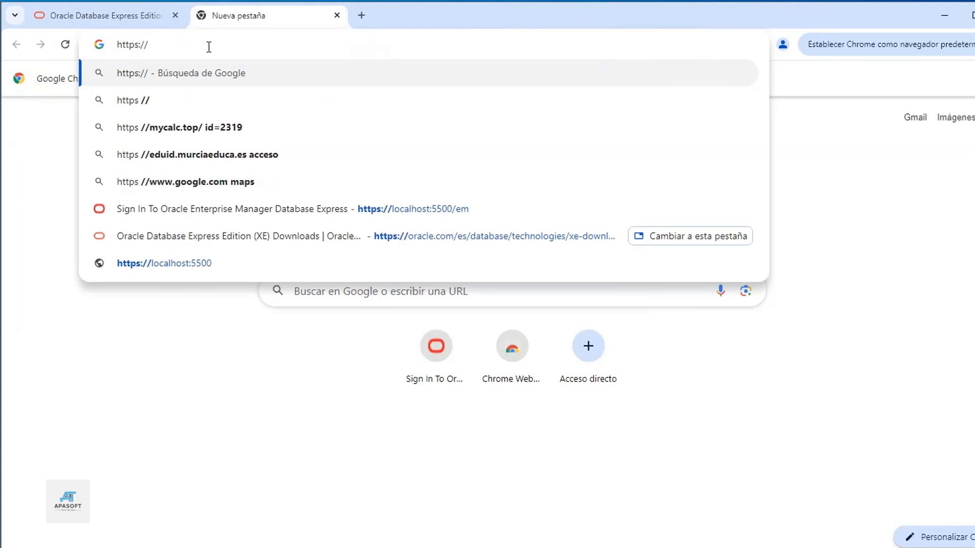
{"action": "type", "text": "localhost"}
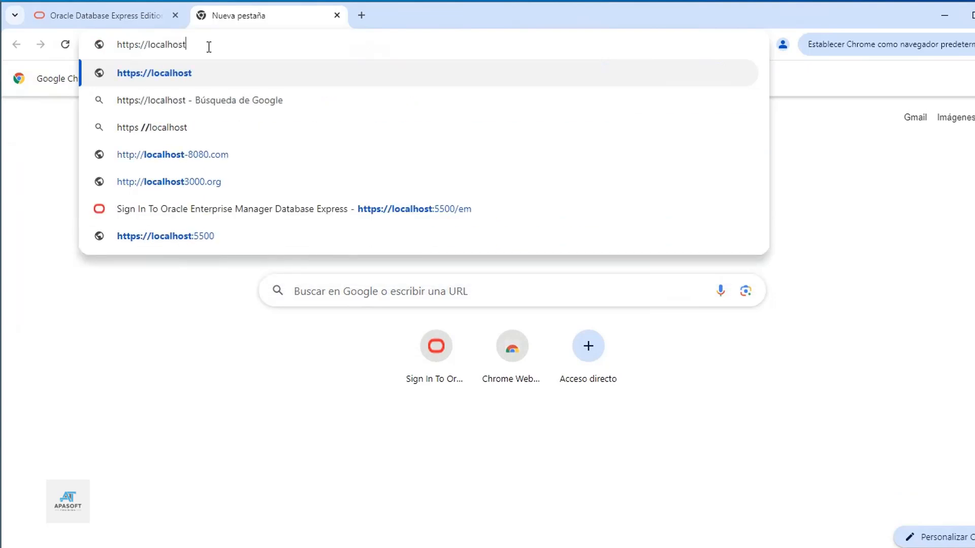
{"action": "type", "text": ":5500"}
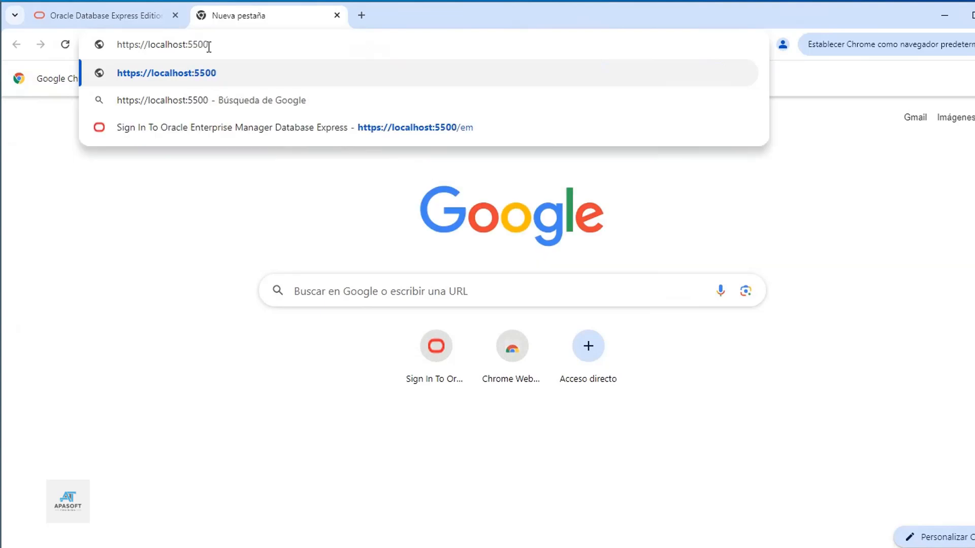
{"action": "type", "text": "/em"}
{"action": "key", "text": "Return"}
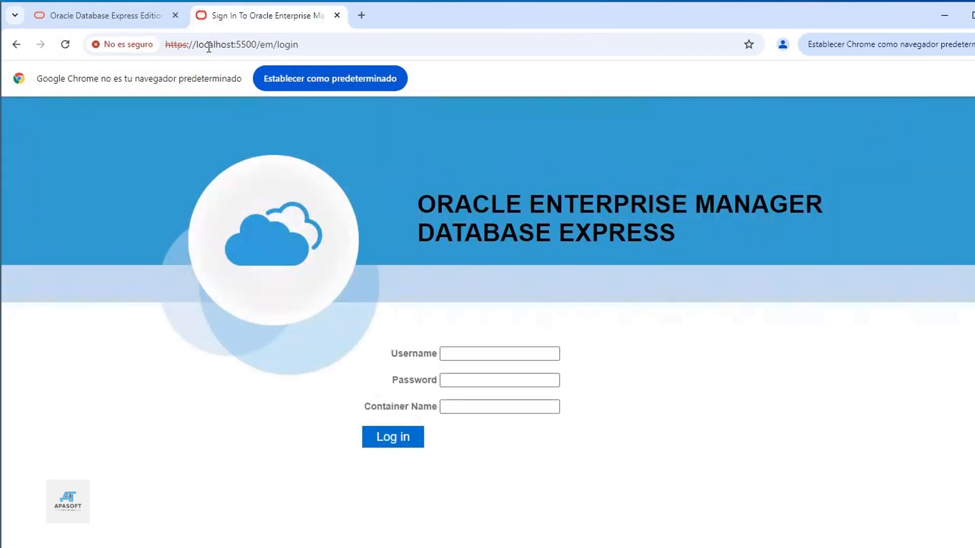
Sign in to Enterprise Manager Express as 'system' with the database password
{"action": "left_click", "coordinate": [481, 354]}
{"action": "type", "text": "system"}
{"action": "key", "text": "Tab"}
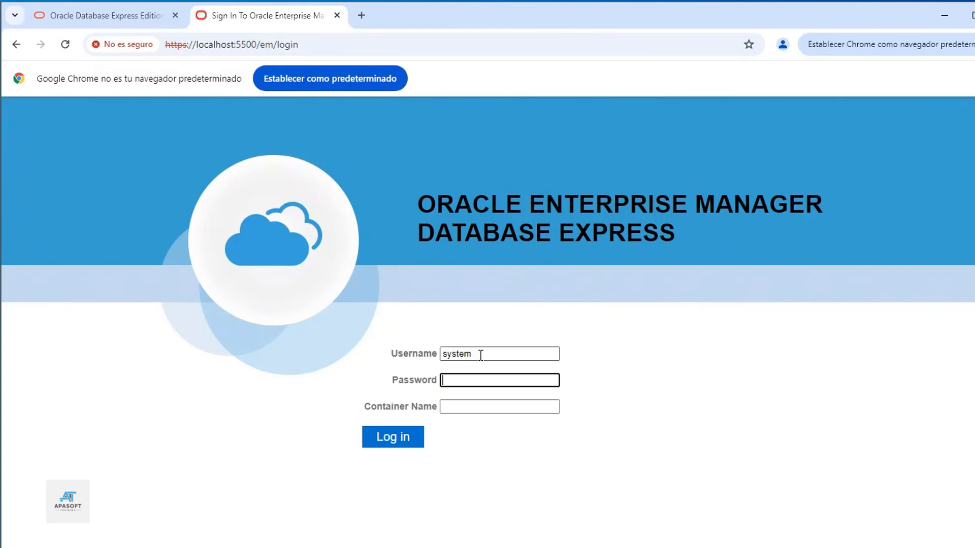
{"action": "type", "text": "•••••••"}
{"action": "left_click", "coordinate": [384, 439]}
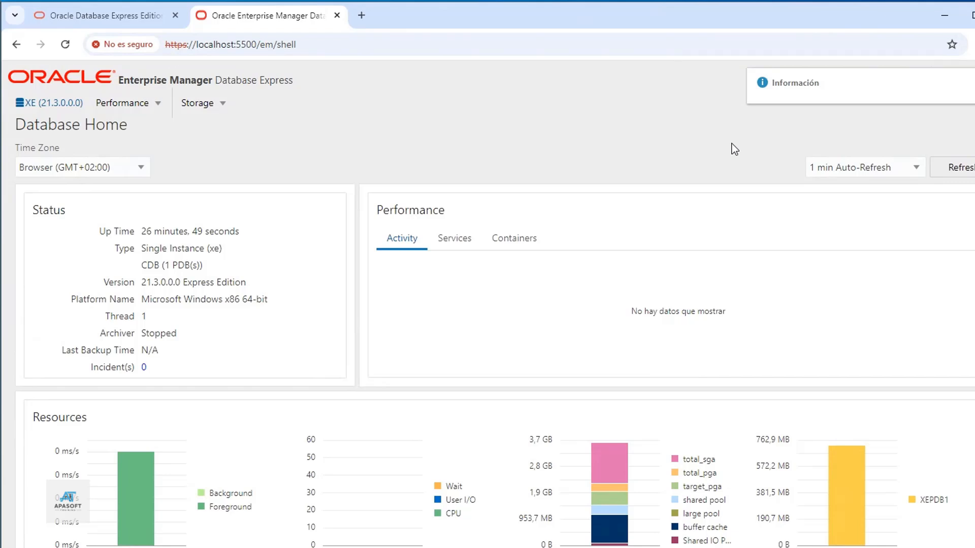
Scroll through the XE Database Home dashboard and open the Performance menu
{"action": "scroll", "coordinate": [361, 375], "scroll_direction": "down", "scroll_amount": 5}
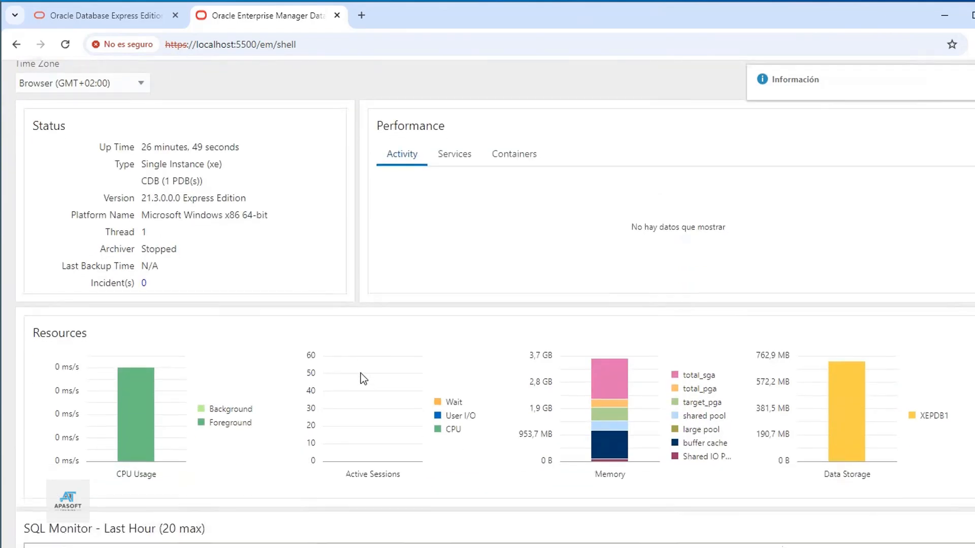
{"action": "scroll", "coordinate": [362, 379], "scroll_direction": "down", "scroll_amount": 4}
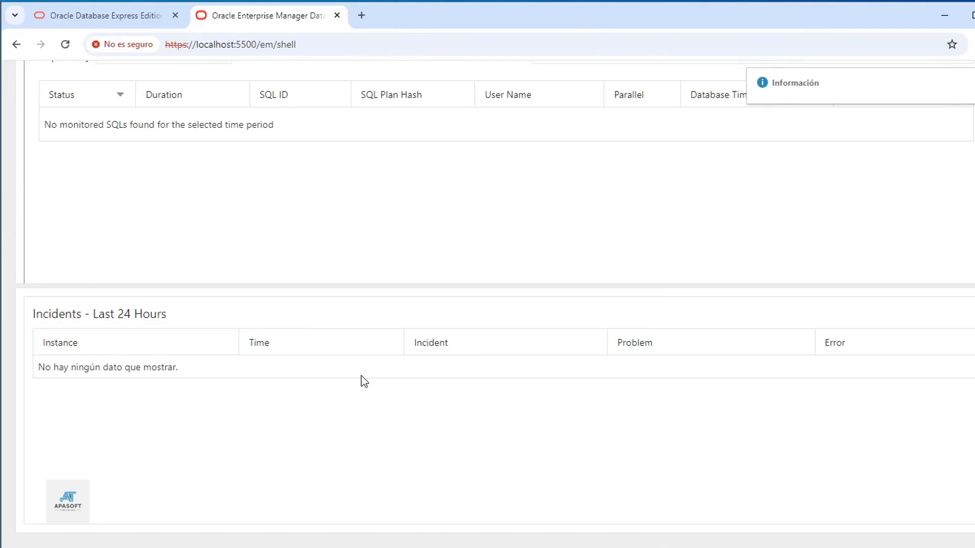
{"action": "scroll", "coordinate": [362, 379], "scroll_direction": "up", "scroll_amount": 10}
{"action": "left_click", "coordinate": [129, 103]}
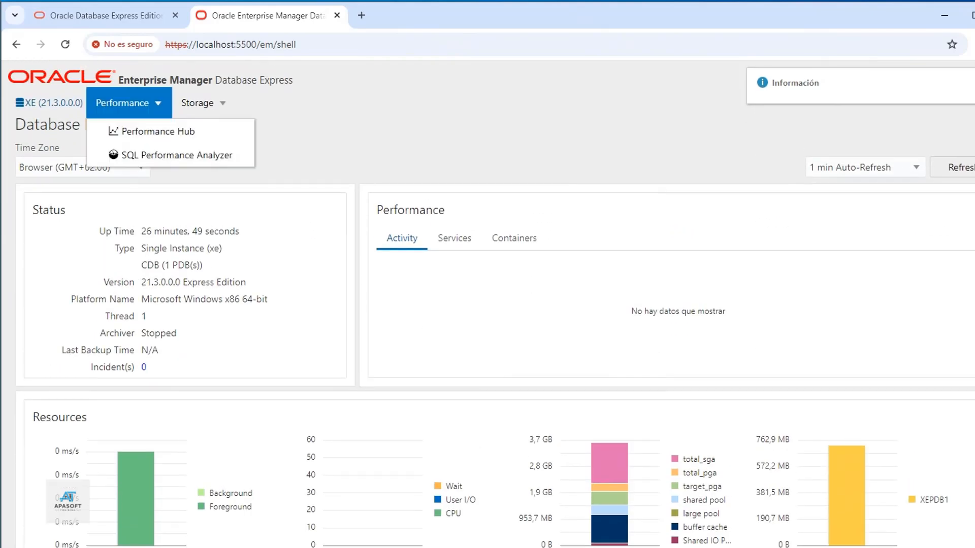
{"action": "key", "text": "super"}
Open Services, enlarge the window, widen the Name column, and scroll to OracleServiceXE and the listener
{"action": "type", "text": "s"}
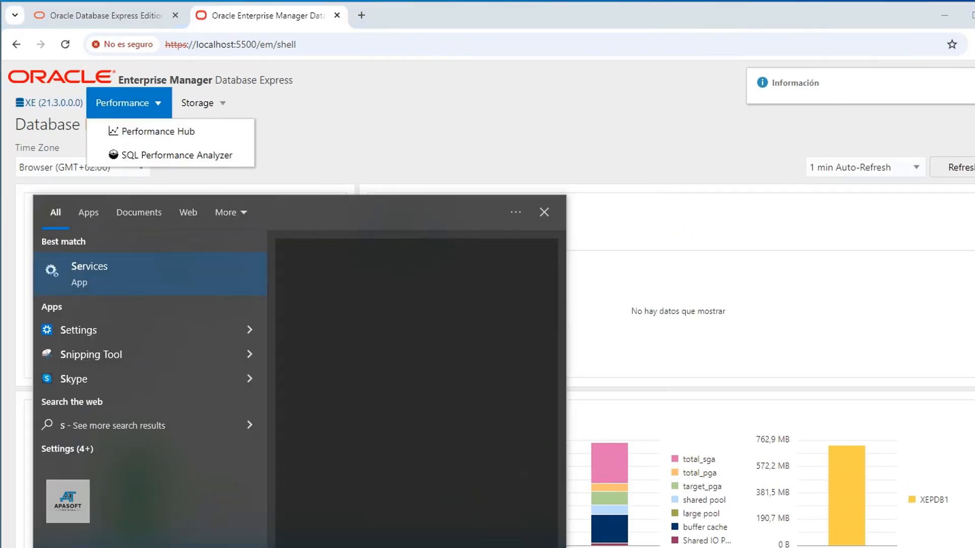
{"action": "type", "text": "ervice"}
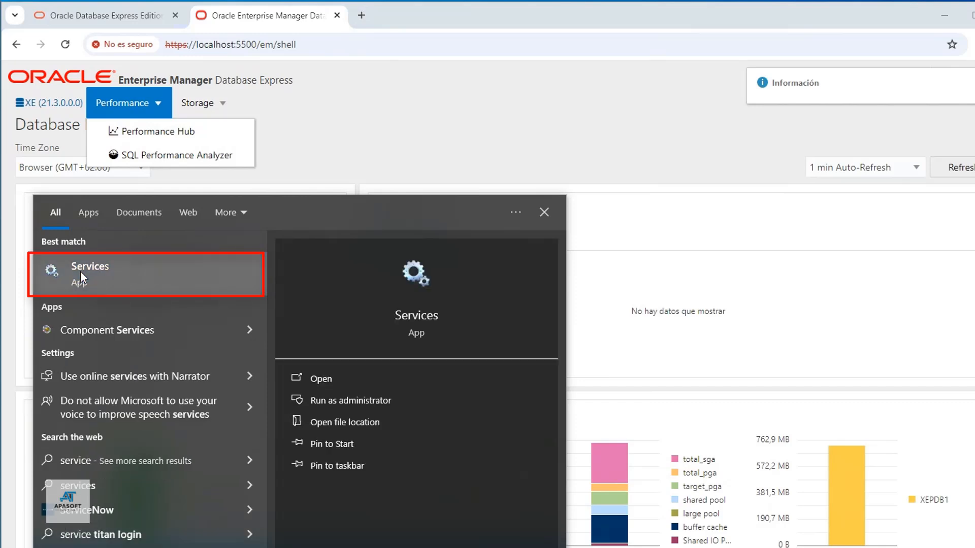
{"action": "left_click", "coordinate": [80, 271]}
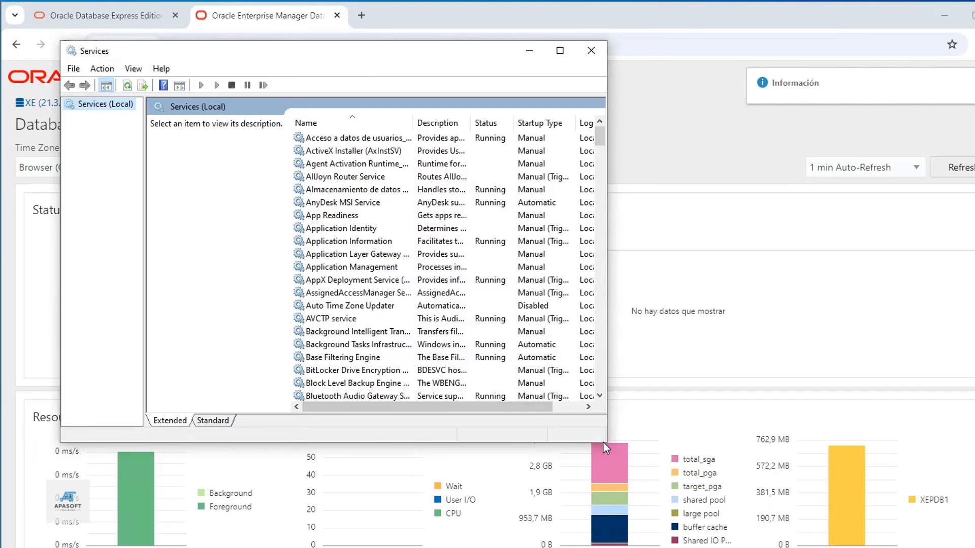
{"action": "left_click_drag", "start_coordinate": [604, 445], "coordinate": [844, 483]}
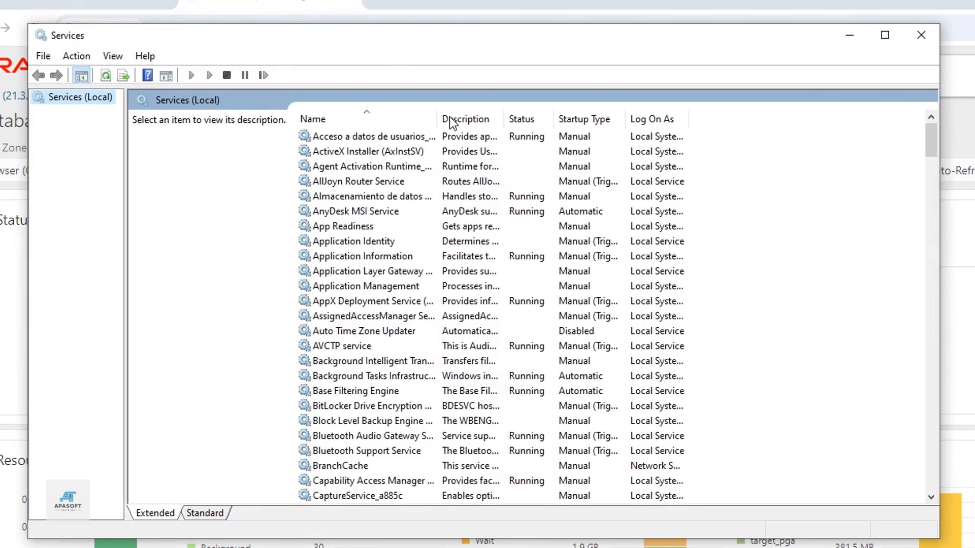
{"action": "left_click_drag", "start_coordinate": [423, 119], "coordinate": [543, 119]}
{"action": "scroll", "coordinate": [456, 274], "scroll_direction": "down", "scroll_amount": 16}
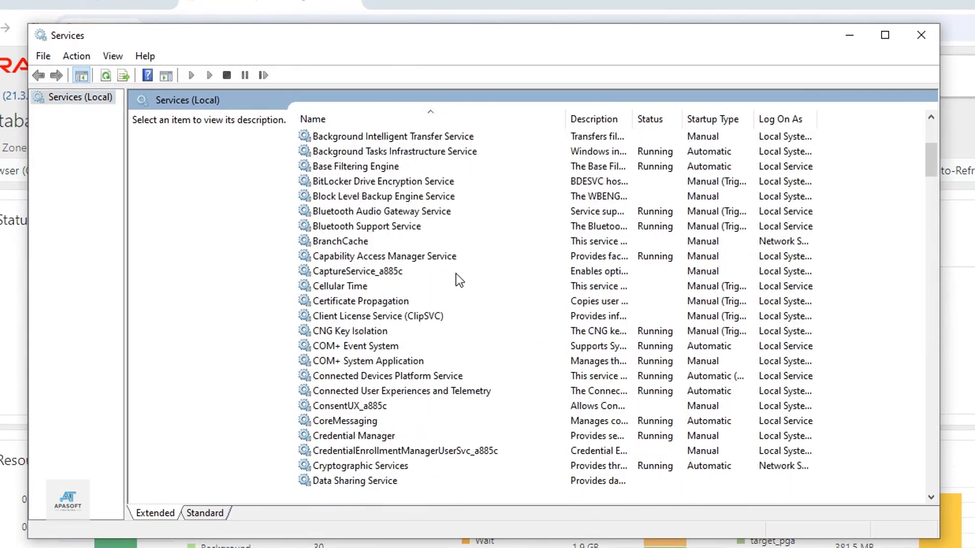
{"action": "scroll", "coordinate": [458, 283], "scroll_direction": "down", "scroll_amount": 20}
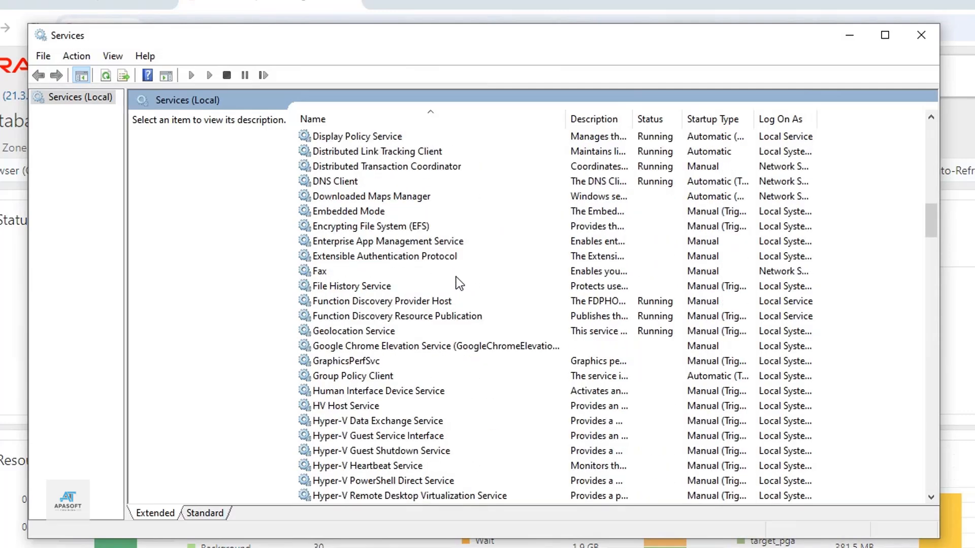
{"action": "scroll", "coordinate": [456, 278], "scroll_direction": "down", "scroll_amount": 14}
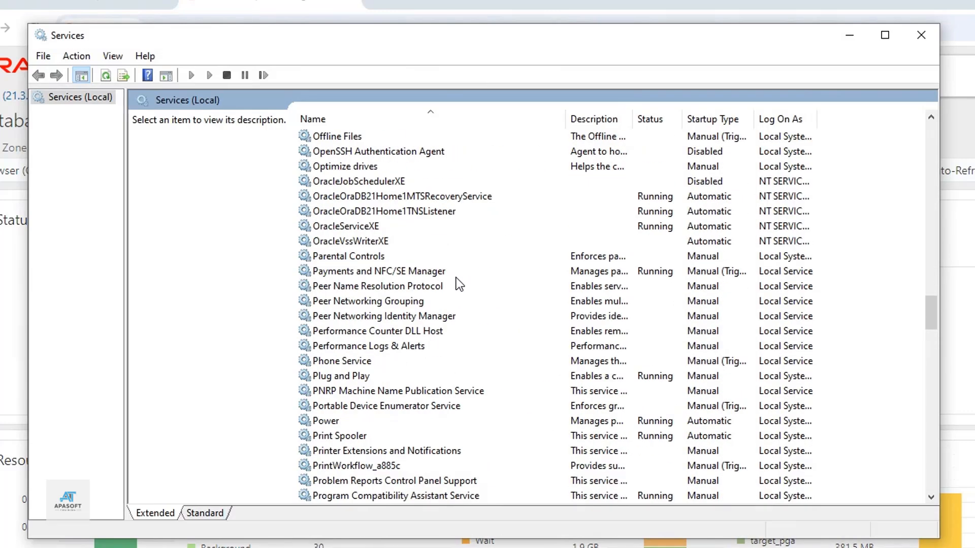
{"action": "scroll", "coordinate": [456, 278], "scroll_direction": "up", "scroll_amount": 2}
{"action": "scroll", "coordinate": [456, 280], "scroll_direction": "up", "scroll_amount": 7}
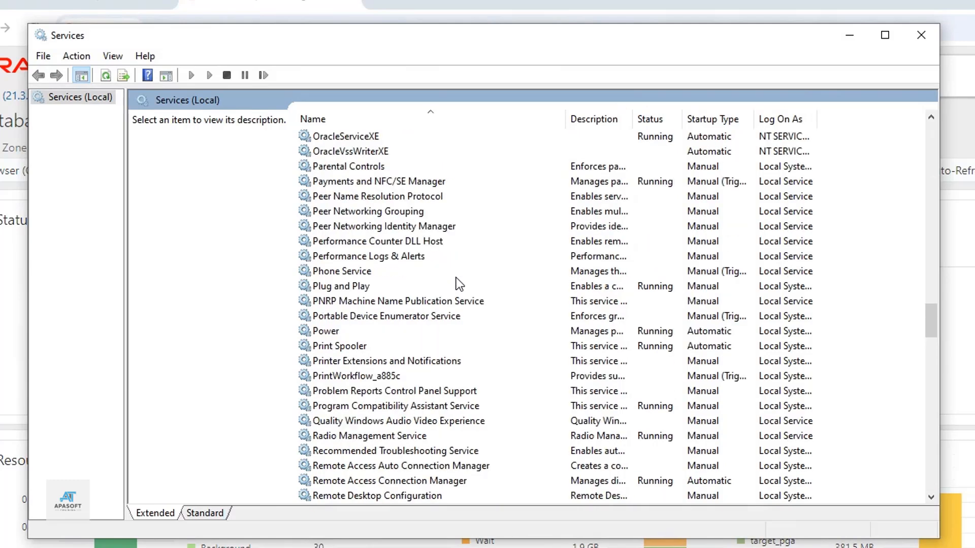